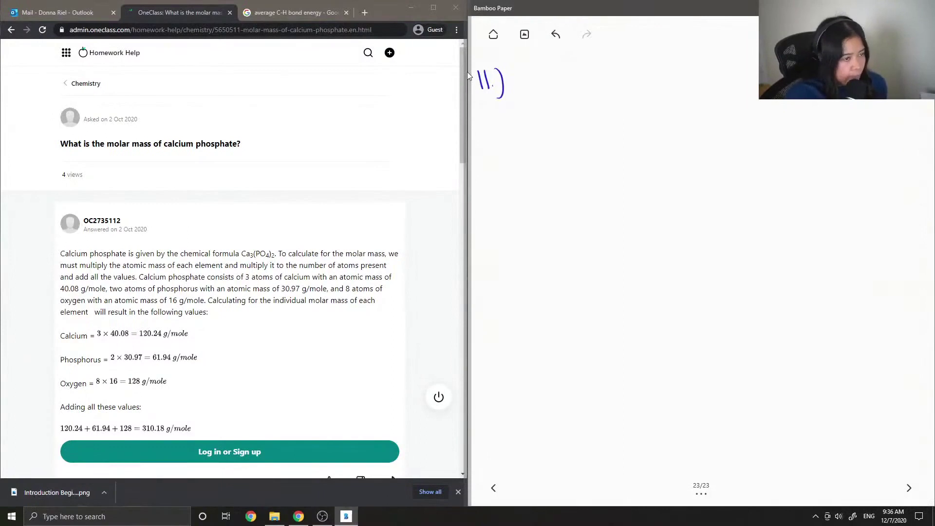
# - Handwrite the heading 'Calcium phosphate' beneath 'II.)' with the pen
pyautogui.moveTo(499, 129)
pyautogui.mouseDown()
pyautogui.moveTo(498, 145)
pyautogui.moveTo(577, 150)
pyautogui.moveTo(596, 131)
pyautogui.moveTo(606, 140)
pyautogui.moveTo(662, 129)
pyautogui.moveTo(668, 139)
pyautogui.mouseUp()
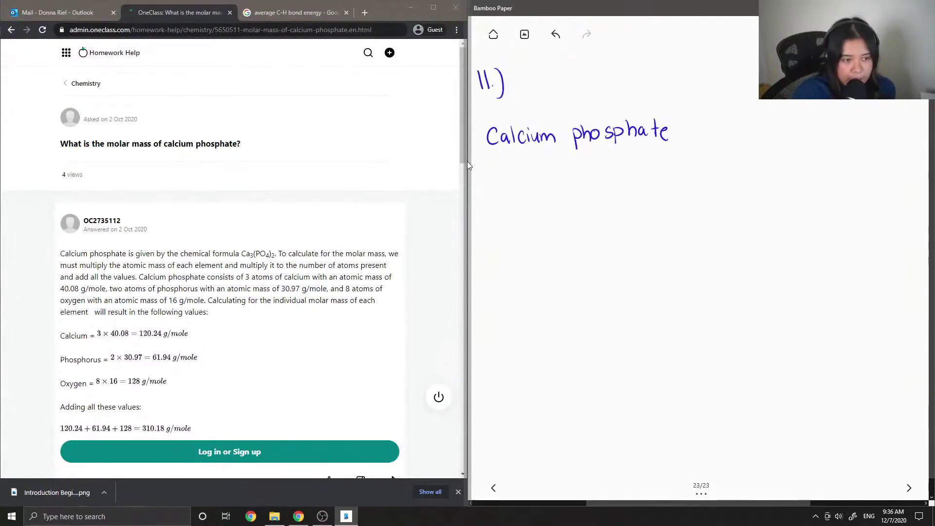
# - Write Ca²⁺ and PO₄³⁻, then add coefficients to read 3Ca²⁺ + 2PO₄³⁻
pyautogui.moveTo(526, 178)
pyautogui.mouseDown()
pyautogui.moveTo(528, 193)
pyautogui.moveTo(542, 196)
pyautogui.moveTo(553, 178)
pyautogui.mouseUp()
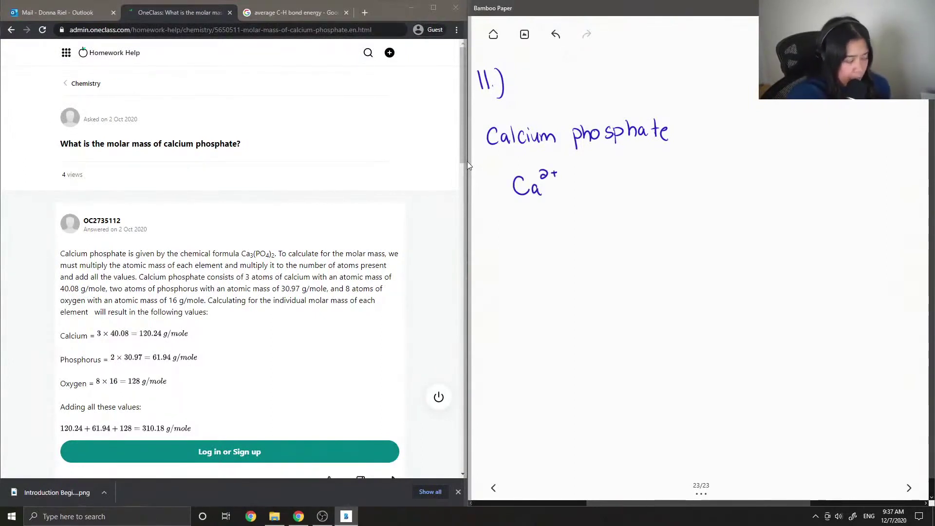
pyautogui.moveTo(607, 172)
pyautogui.mouseDown()
pyautogui.moveTo(607, 199)
pyautogui.moveTo(609, 182)
pyautogui.moveTo(626, 177)
pyautogui.mouseUp()
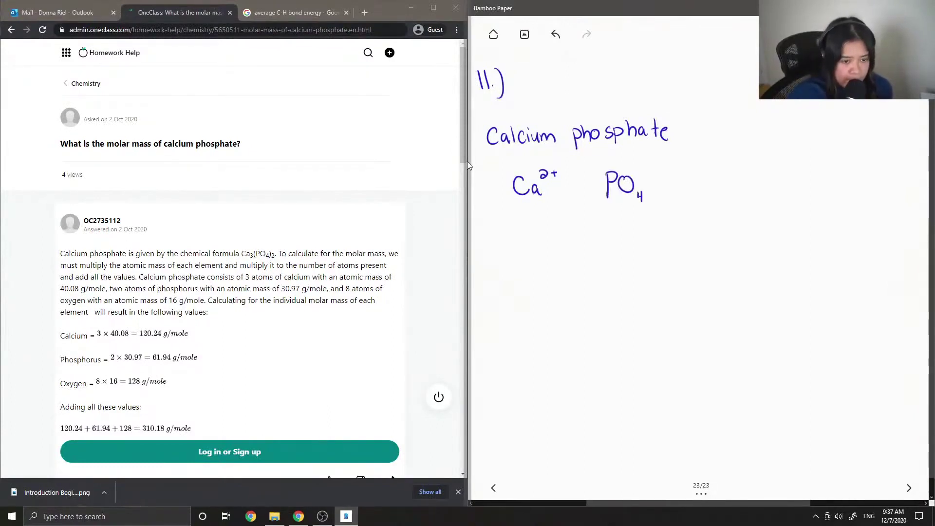
pyautogui.moveTo(643, 169); pyautogui.dragTo(644, 176)
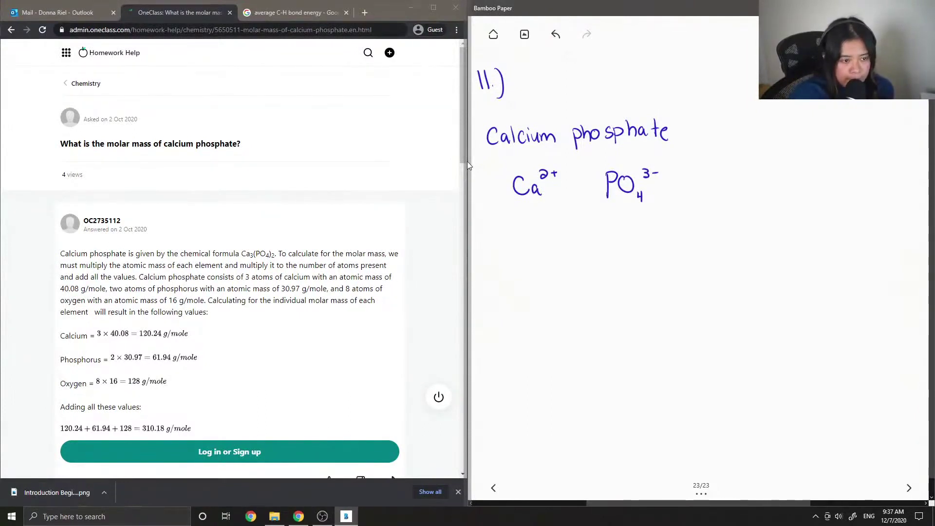
pyautogui.moveTo(492, 173)
pyautogui.mouseDown()
pyautogui.moveTo(501, 183)
pyautogui.moveTo(491, 194)
pyautogui.mouseUp()
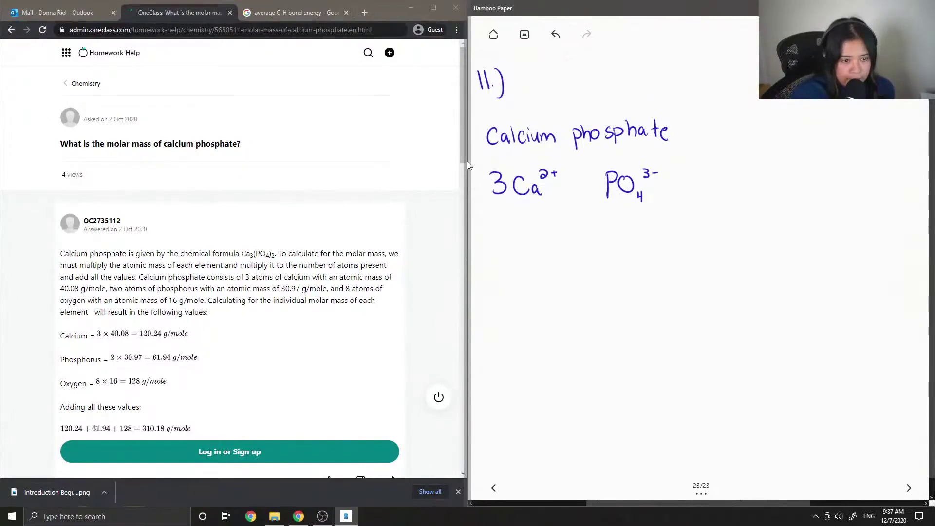
pyautogui.moveTo(585, 176)
pyautogui.mouseDown()
pyautogui.moveTo(598, 193)
pyautogui.moveTo(567, 192)
pyautogui.mouseUp()
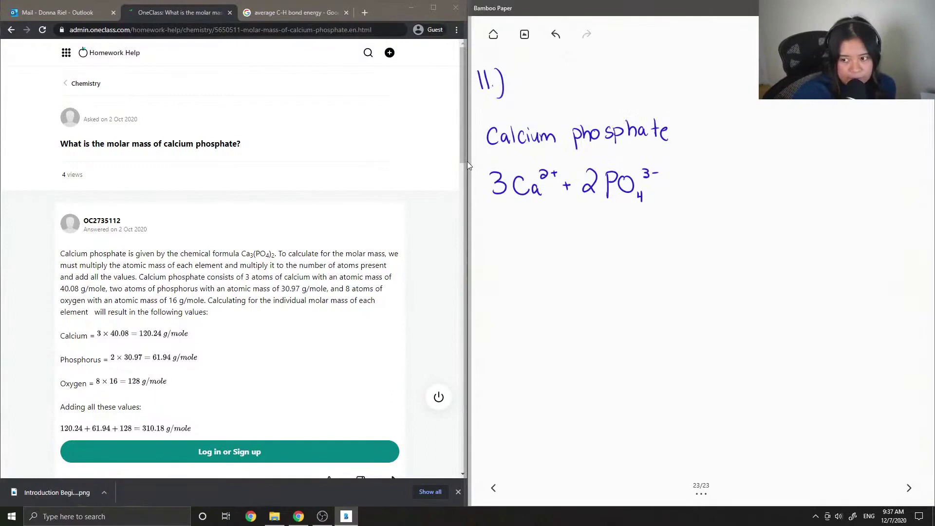
# - Draw an arrow to Ca₃(PO₄)₂ and start the molar-mass symbol M on the line below
pyautogui.moveTo(663, 188); pyautogui.dragTo(688, 188)
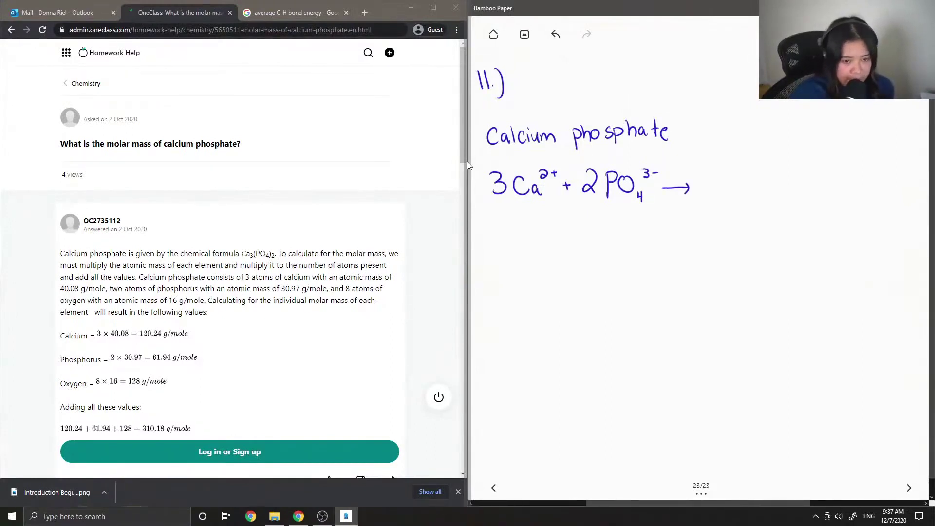
pyautogui.moveTo(713, 178)
pyautogui.mouseDown()
pyautogui.moveTo(713, 196)
pyautogui.moveTo(736, 203)
pyautogui.mouseUp()
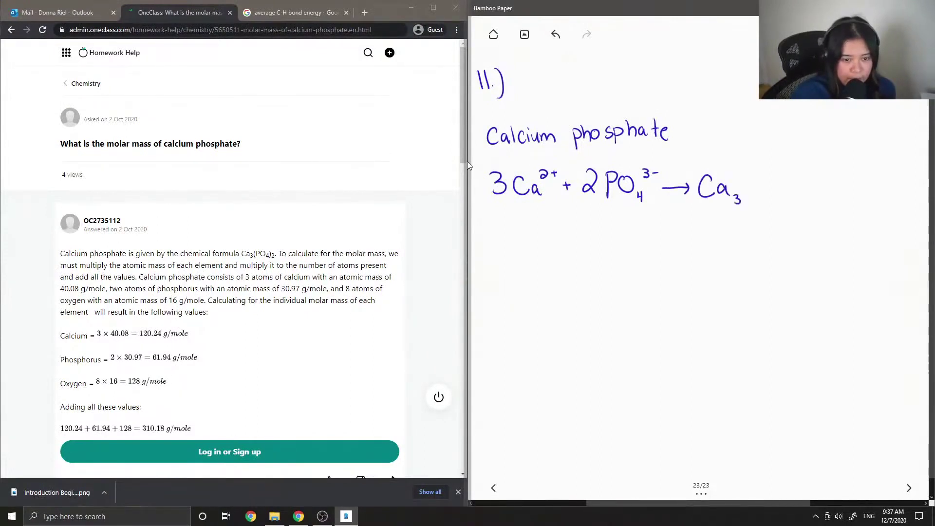
pyautogui.moveTo(748, 170)
pyautogui.mouseDown()
pyautogui.moveTo(747, 202)
pyautogui.moveTo(776, 174)
pyautogui.moveTo(818, 203)
pyautogui.mouseUp()
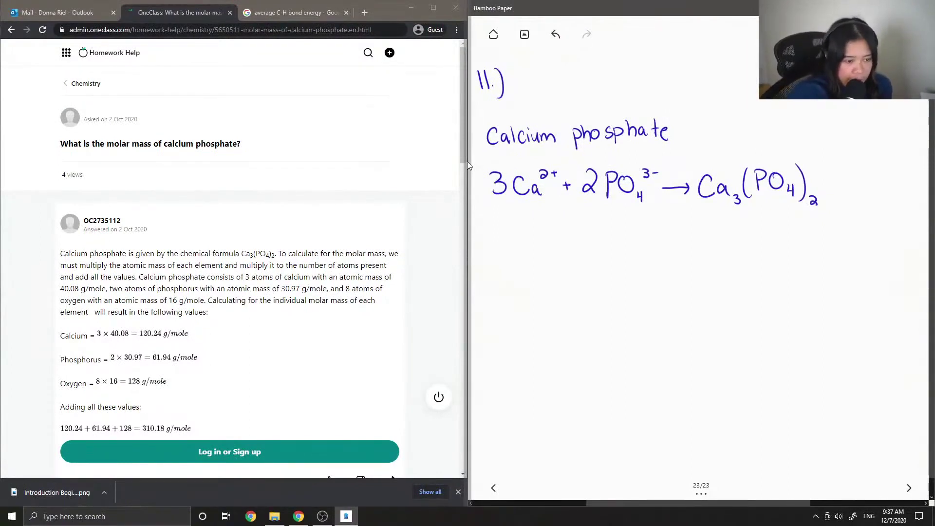
pyautogui.moveTo(490, 257)
pyautogui.mouseDown()
pyautogui.moveTo(514, 231)
pyautogui.moveTo(518, 258)
pyautogui.moveTo(537, 276)
pyautogui.moveTo(547, 258)
pyautogui.moveTo(570, 269)
pyautogui.mouseUp()
pyautogui.click(526, 256)
# - Write 'M Ca₃(PO₄)₂ = 3M_Ca + 2M_P + 8M_O'
pyautogui.moveTo(574, 253)
pyautogui.mouseDown()
pyautogui.moveTo(575, 270)
pyautogui.moveTo(589, 272)
pyautogui.moveTo(599, 242)
pyautogui.mouseUp()
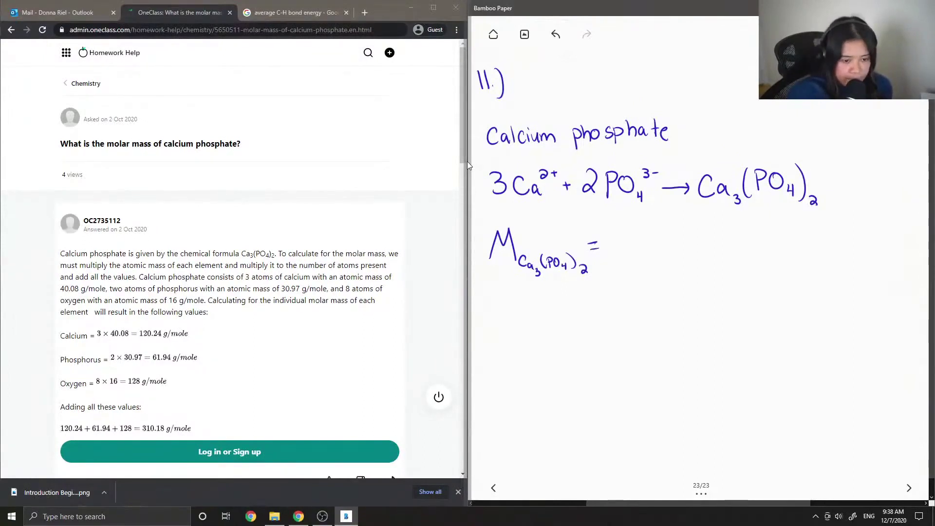
pyautogui.moveTo(608, 235)
pyautogui.mouseDown()
pyautogui.moveTo(618, 237)
pyautogui.moveTo(617, 261)
pyautogui.moveTo(646, 248)
pyautogui.moveTo(669, 268)
pyautogui.moveTo(683, 255)
pyautogui.mouseUp()
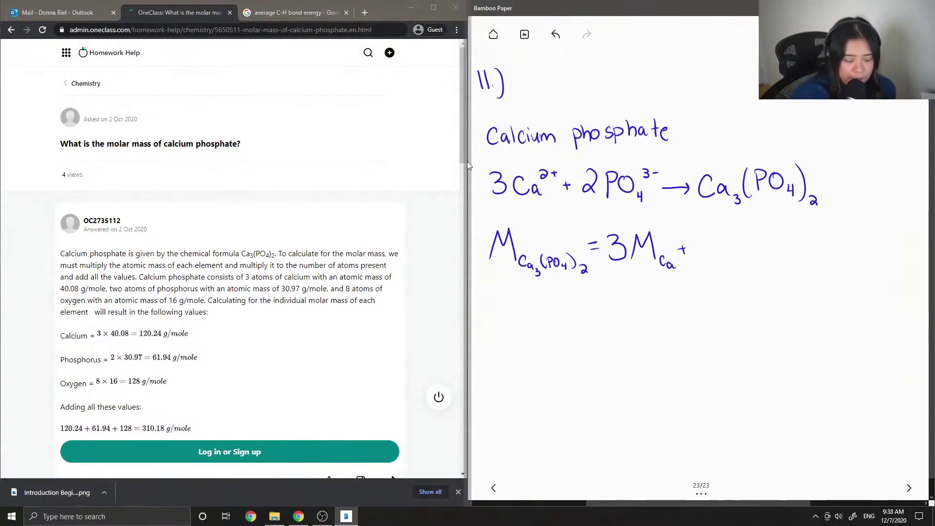
pyautogui.moveTo(697, 243)
pyautogui.mouseDown()
pyautogui.moveTo(712, 261)
pyautogui.moveTo(722, 238)
pyautogui.moveTo(740, 260)
pyautogui.moveTo(769, 252)
pyautogui.mouseUp()
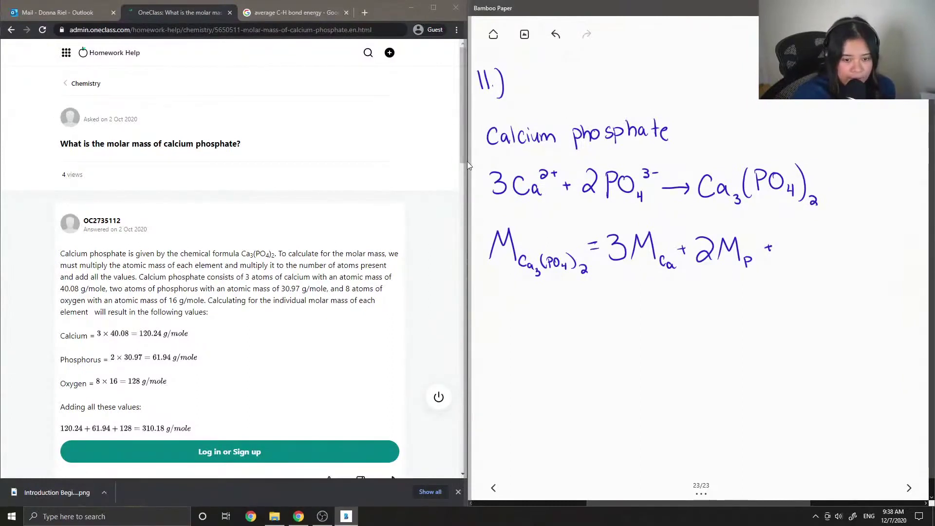
pyautogui.moveTo(798, 243)
pyautogui.mouseDown()
pyautogui.moveTo(789, 256)
pyautogui.moveTo(796, 241)
pyautogui.moveTo(812, 245)
pyautogui.moveTo(834, 267)
pyautogui.mouseUp()
# - Dismiss the accidental menu and begin the substitution line '= 3('
pyautogui.rightClick(468, 161)
pyautogui.press('Escape')
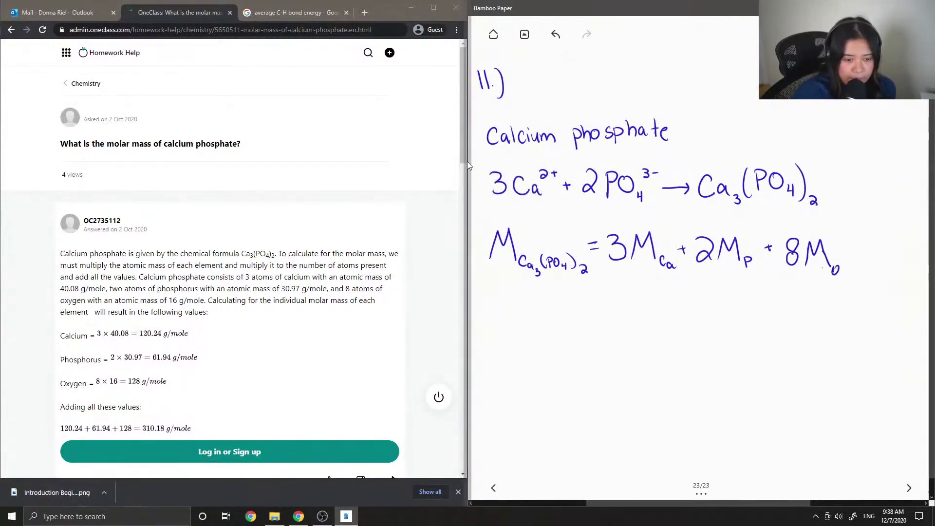
pyautogui.moveTo(582, 292); pyautogui.dragTo(589, 292)
pyautogui.moveTo(583, 297)
pyautogui.mouseDown()
pyautogui.moveTo(601, 294)
pyautogui.moveTo(598, 310)
pyautogui.mouseUp()
pyautogui.moveTo(626, 282); pyautogui.dragTo(625, 317)
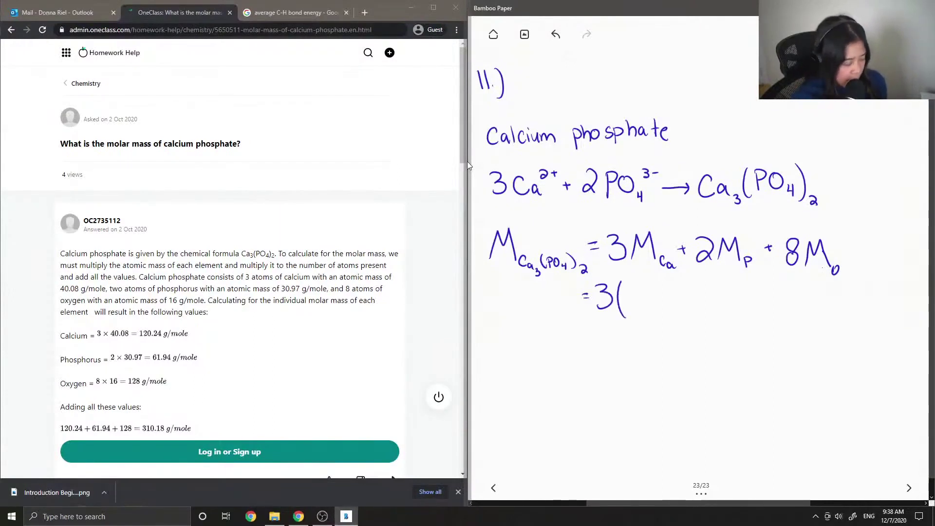
# - Write the calcium and phosphorus terms '3(40.08 g/mol) + 2(30.97)'
pyautogui.moveTo(637, 286)
pyautogui.mouseDown()
pyautogui.moveTo(638, 310)
pyautogui.moveTo(648, 292)
pyautogui.moveTo(667, 290)
pyautogui.moveTo(680, 306)
pyautogui.moveTo(682, 289)
pyautogui.mouseUp()
pyautogui.click(658, 308)
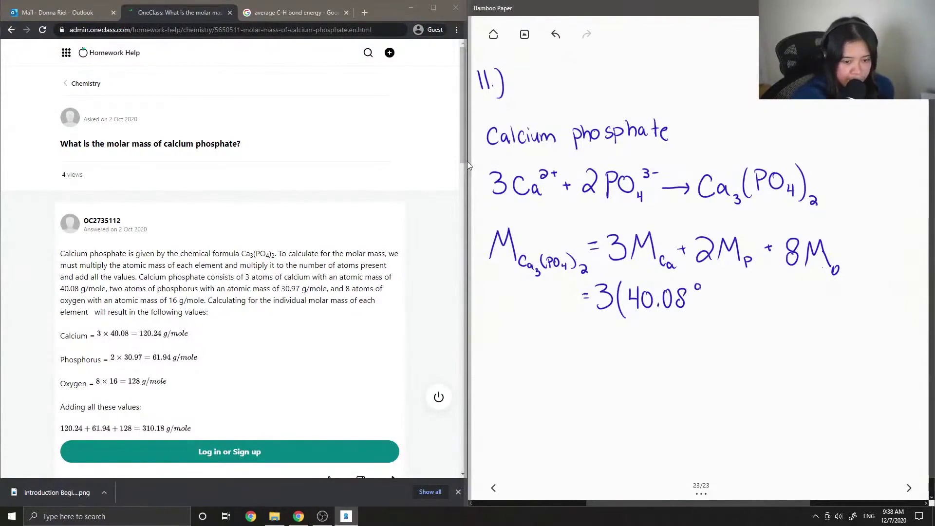
pyautogui.moveTo(693, 314); pyautogui.dragTo(780, 325)
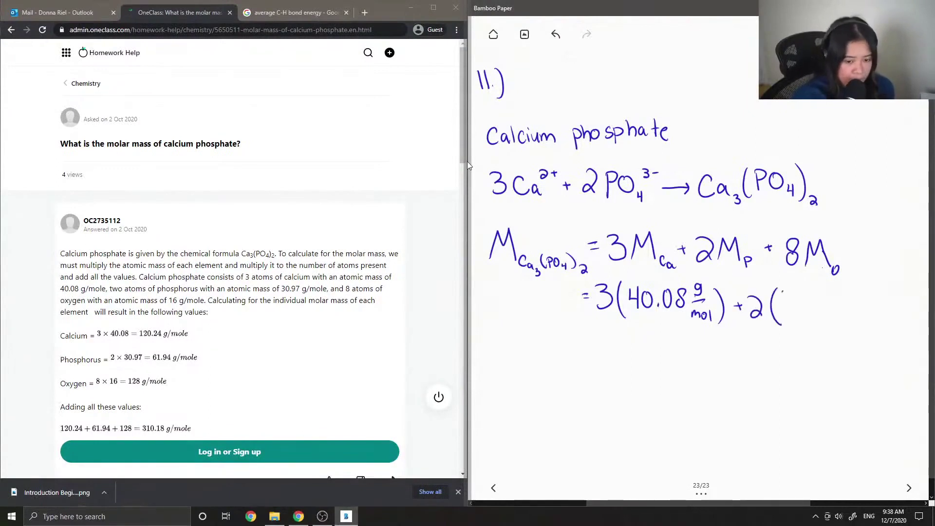
pyautogui.moveTo(784, 291)
pyautogui.mouseDown()
pyautogui.moveTo(785, 307)
pyautogui.moveTo(801, 292)
pyautogui.moveTo(820, 308)
pyautogui.moveTo(856, 309)
pyautogui.mouseUp()
pyautogui.click(808, 305)
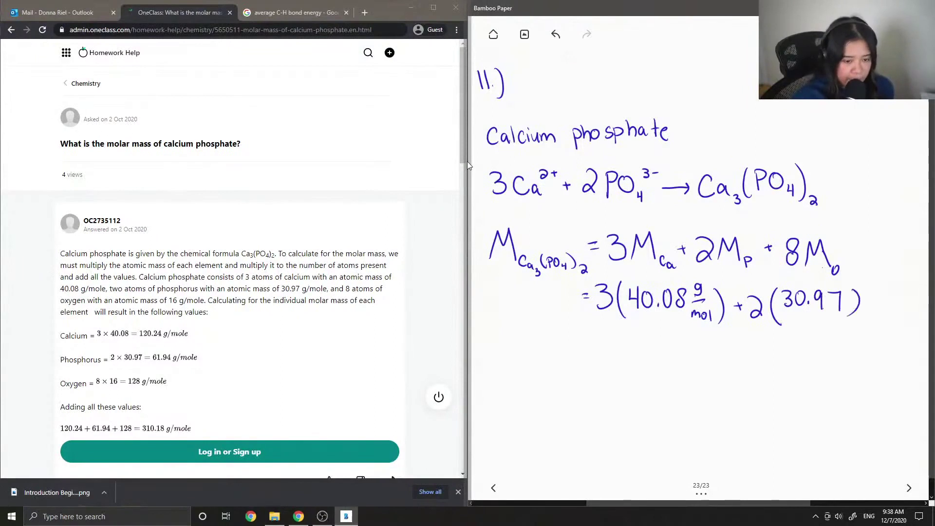
# - Add the oxygen term '+ 8(16 g/mol)' on a new line
pyautogui.moveTo(623, 346)
pyautogui.mouseDown()
pyautogui.moveTo(623, 357)
pyautogui.moveTo(673, 366)
pyautogui.mouseUp()
pyautogui.moveTo(688, 344)
pyautogui.mouseDown()
pyautogui.moveTo(682, 358)
pyautogui.moveTo(708, 357)
pyautogui.mouseUp()
pyautogui.moveTo(697, 360)
pyautogui.mouseDown()
pyautogui.moveTo(712, 360)
pyautogui.moveTo(713, 374)
pyautogui.mouseUp()
pyautogui.moveTo(723, 364); pyautogui.dragTo(723, 376)
pyautogui.moveTo(732, 342); pyautogui.dragTo(734, 380)
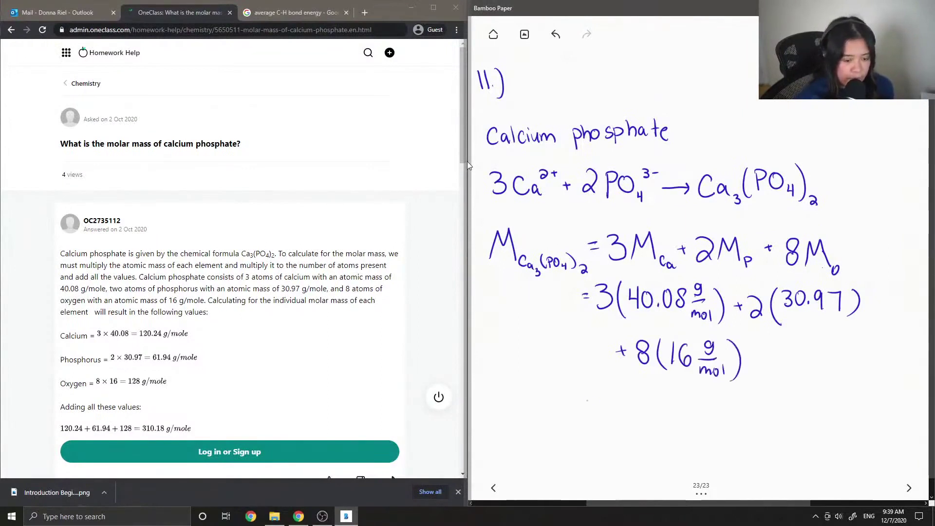
# - Write the final result '= 310.18 g/mol'
pyautogui.moveTo(587, 399); pyautogui.dragTo(601, 399)
pyautogui.moveTo(588, 406); pyautogui.dragTo(611, 406)
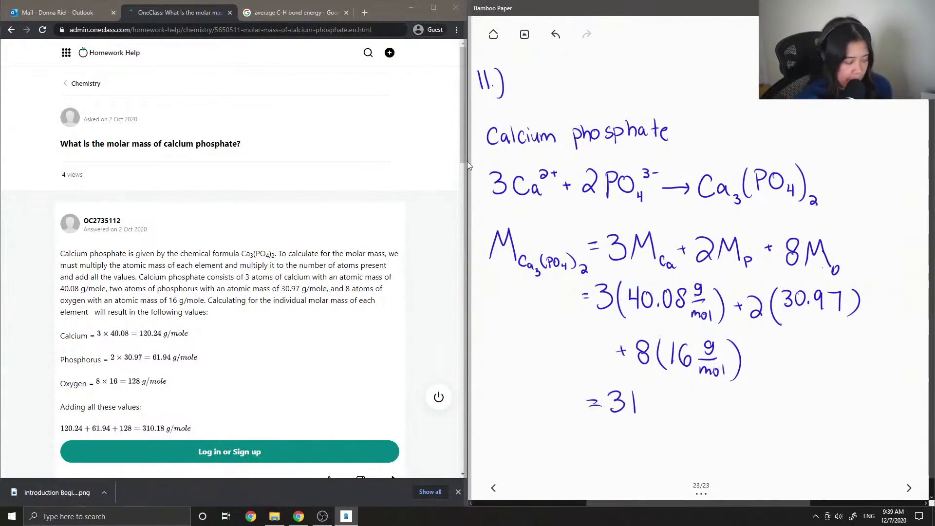
pyautogui.moveTo(654, 392)
pyautogui.mouseDown()
pyautogui.moveTo(649, 413)
pyautogui.moveTo(655, 393)
pyautogui.moveTo(678, 413)
pyautogui.mouseUp()
pyautogui.moveTo(696, 400)
pyautogui.mouseDown()
pyautogui.moveTo(687, 414)
pyautogui.moveTo(692, 395)
pyautogui.moveTo(713, 400)
pyautogui.moveTo(727, 410)
pyautogui.moveTo(714, 422)
pyautogui.moveTo(732, 437)
pyautogui.mouseUp()
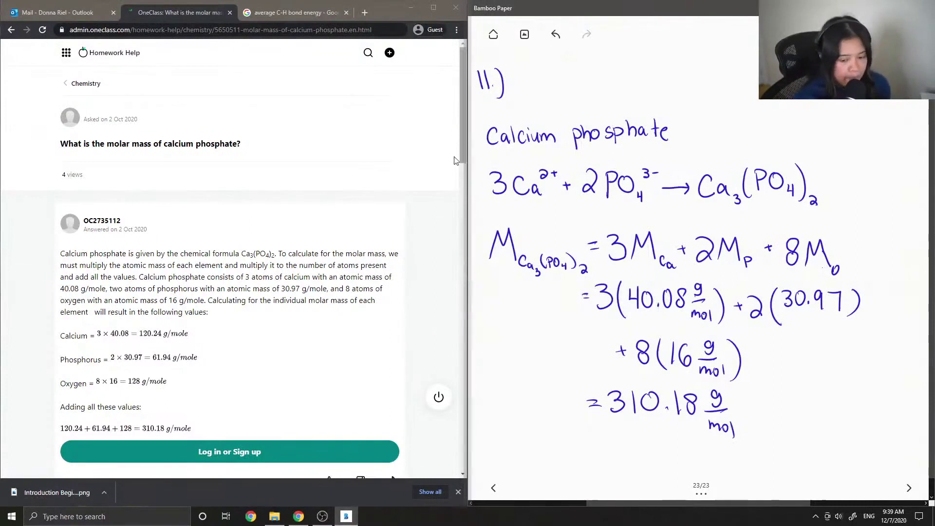
pyautogui.scroll(-2, 155, 298)
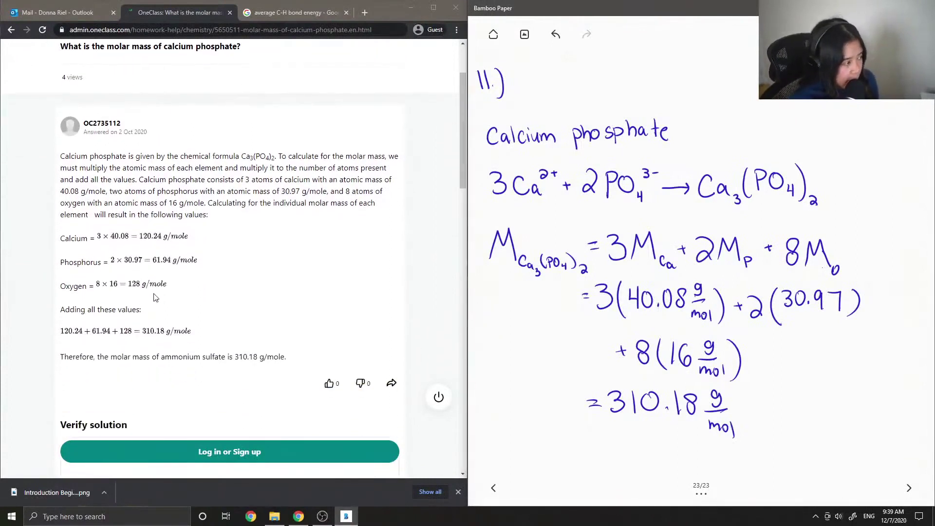
pyautogui.scroll(-1, 155, 293)
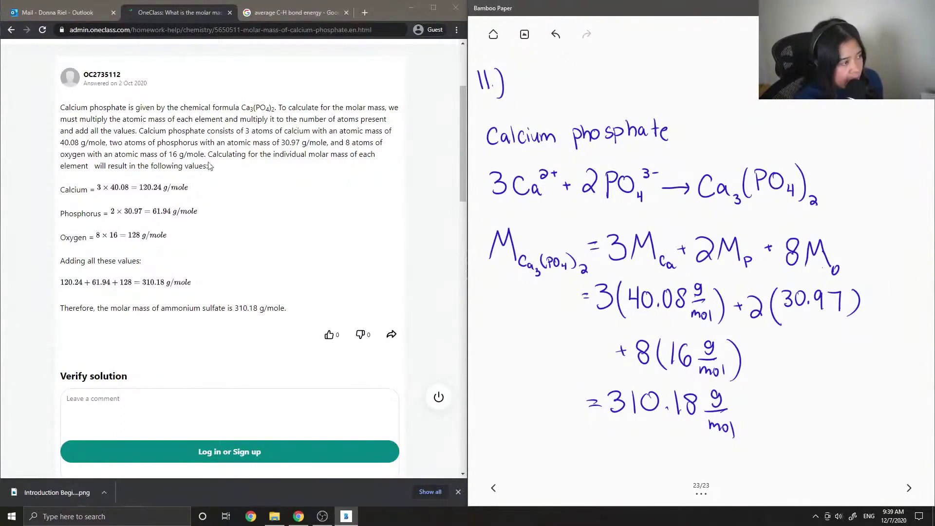
pyautogui.scroll(-1, 131, 177)
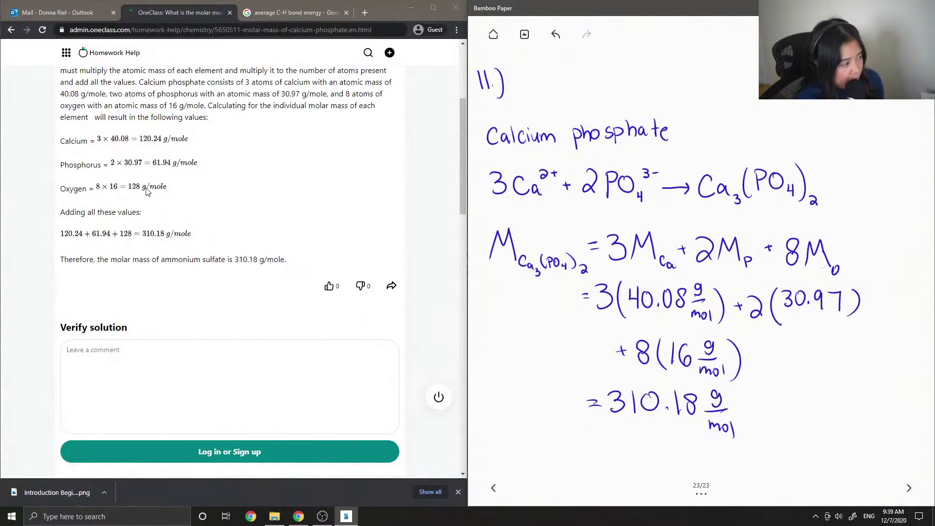
pyautogui.scroll(-1, 147, 190)
pyautogui.scroll(-1, 150, 194)
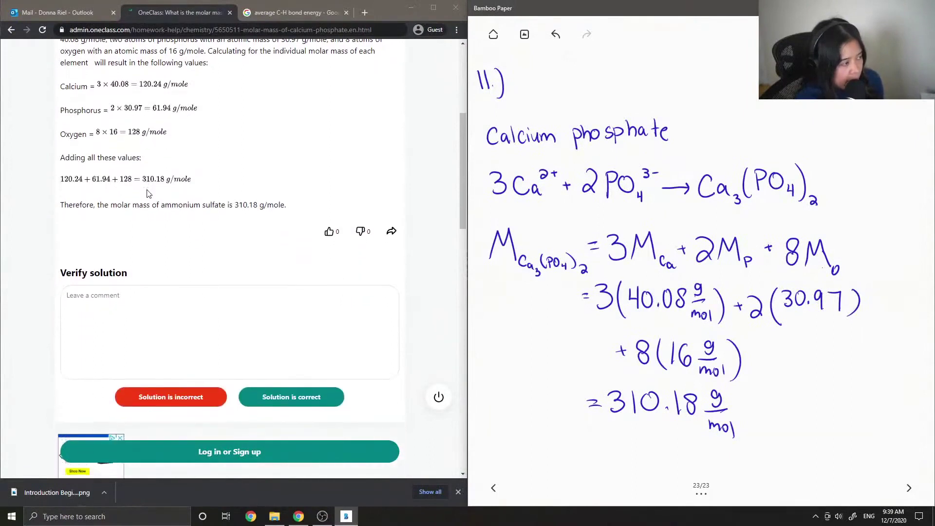
# - Begin a comment in the Leave a comment box under Verify solution
pyautogui.click(249, 284)
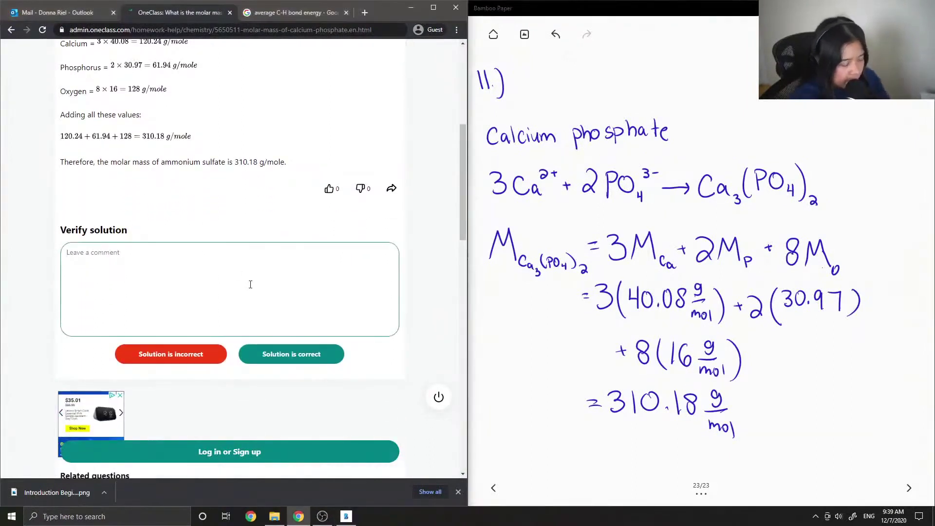